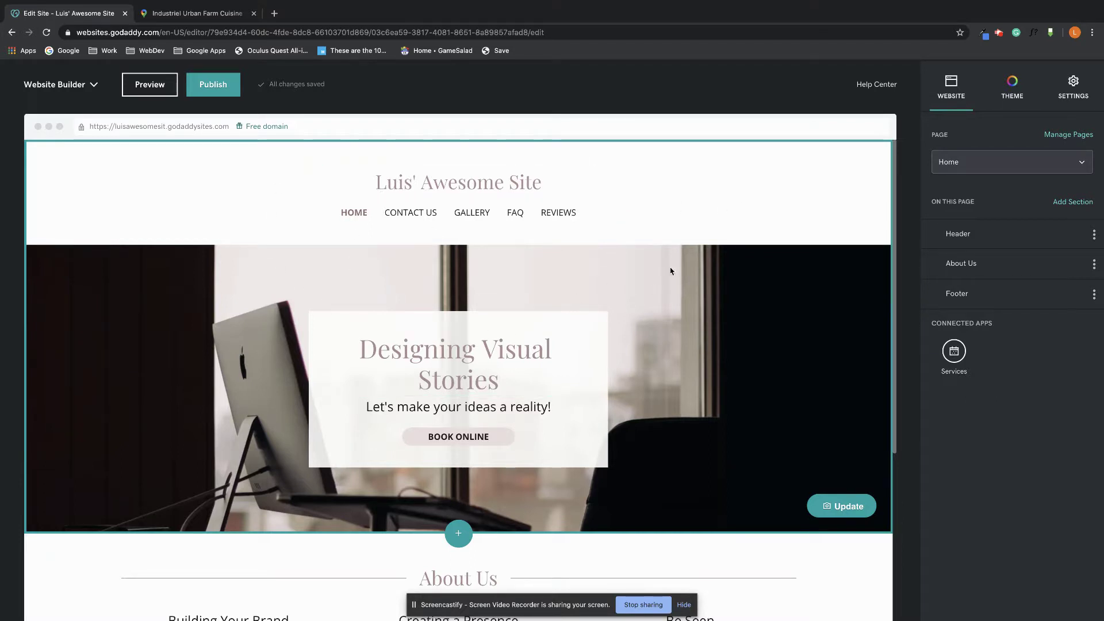
scroll(749, 305, down, 3)
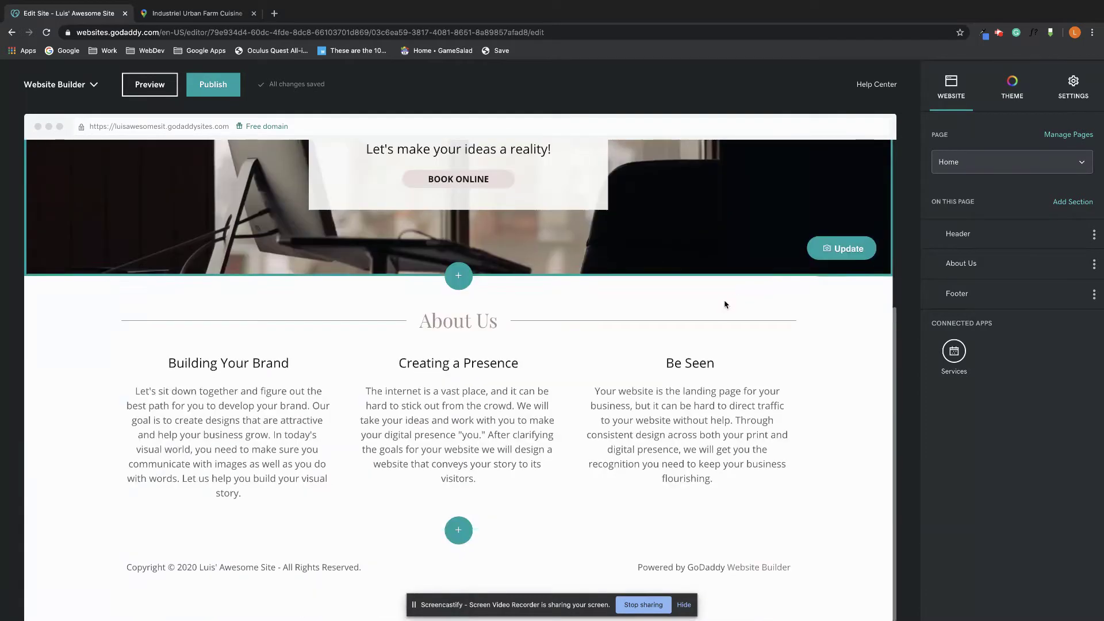
scroll(828, 373, up, 1)
scroll(819, 366, up, 2)
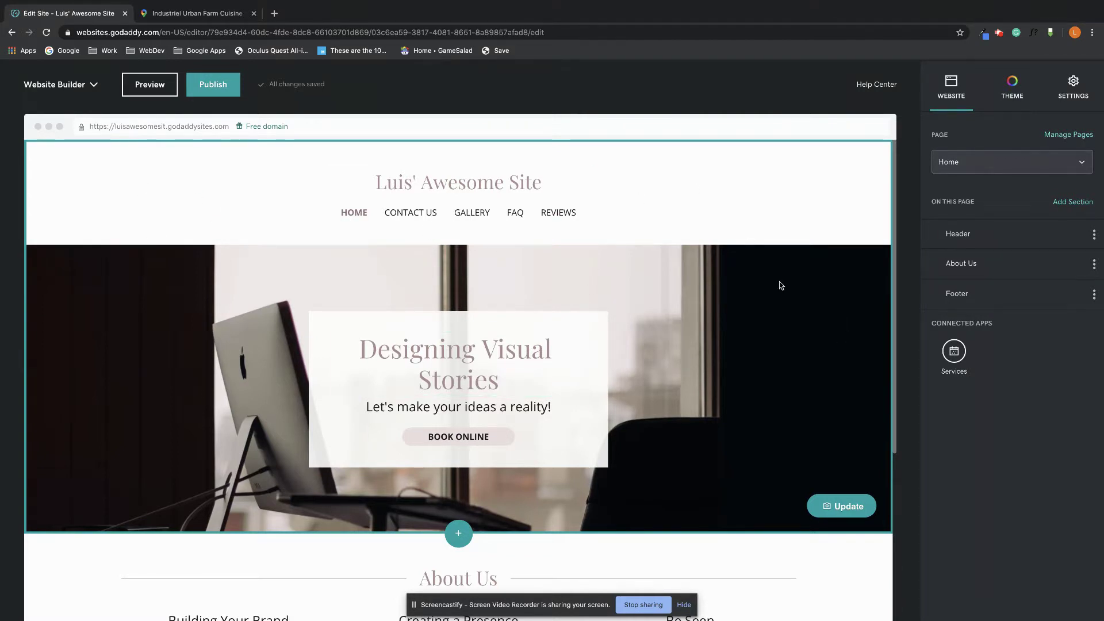
scroll(789, 320, down, 3)
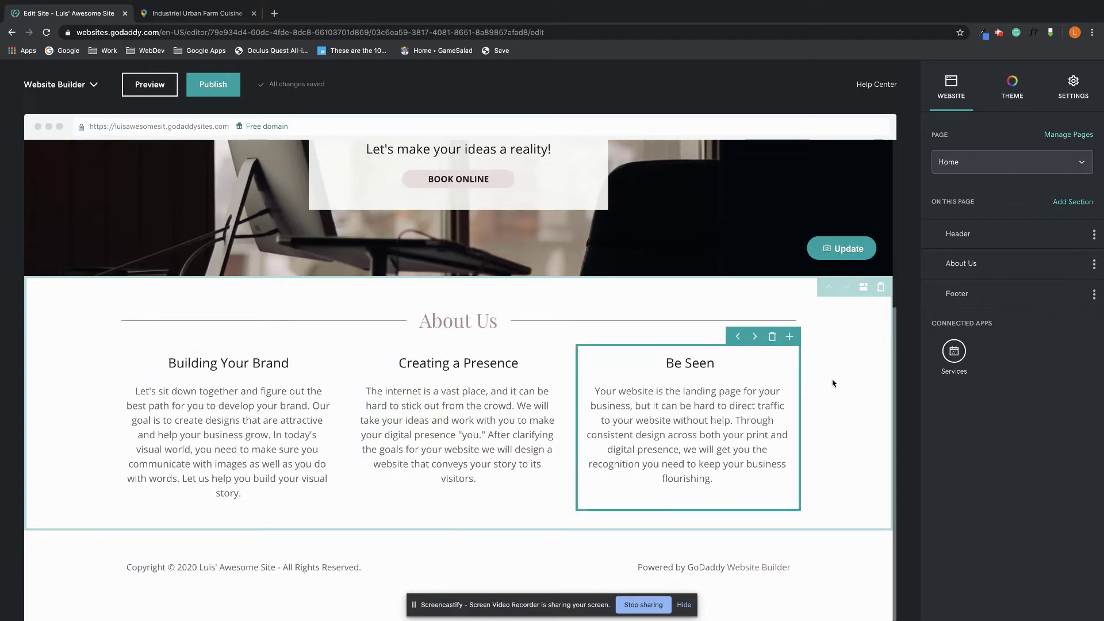
scroll(833, 381, up, 5)
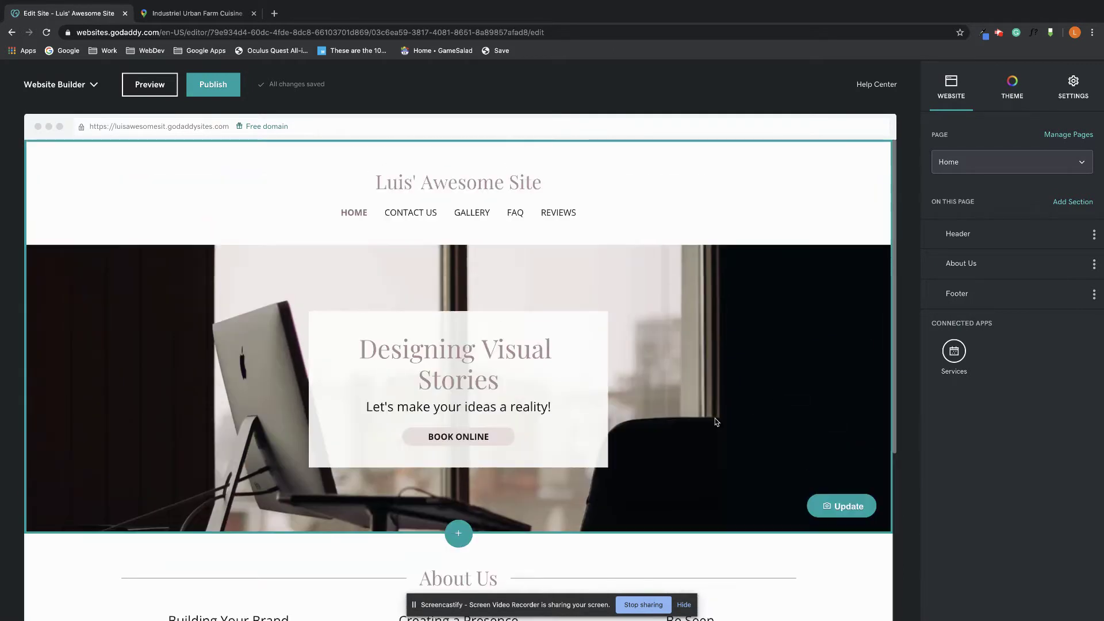
scroll(715, 419, down, 1)
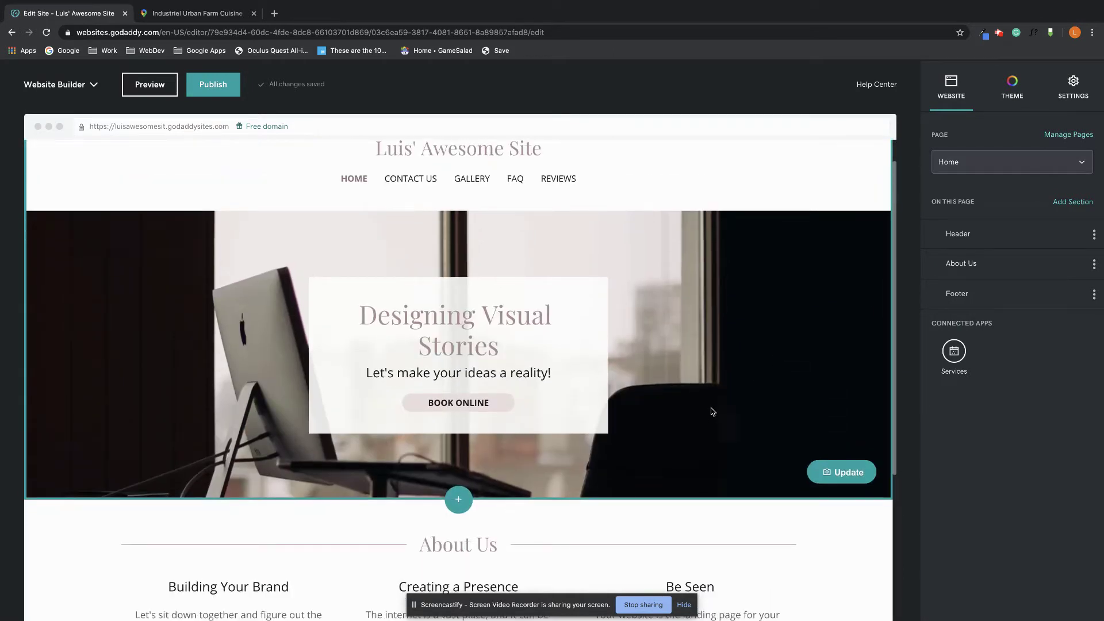
scroll(712, 406, down, 2)
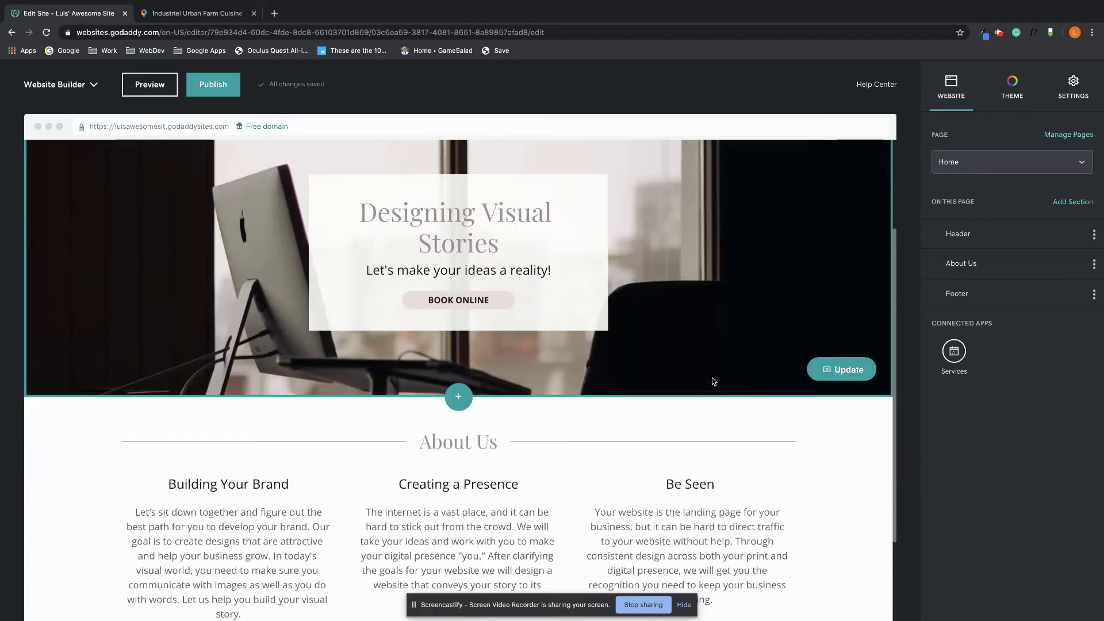
- Insert an HTML embed-code section between the hero banner and About Us
click(452, 398)
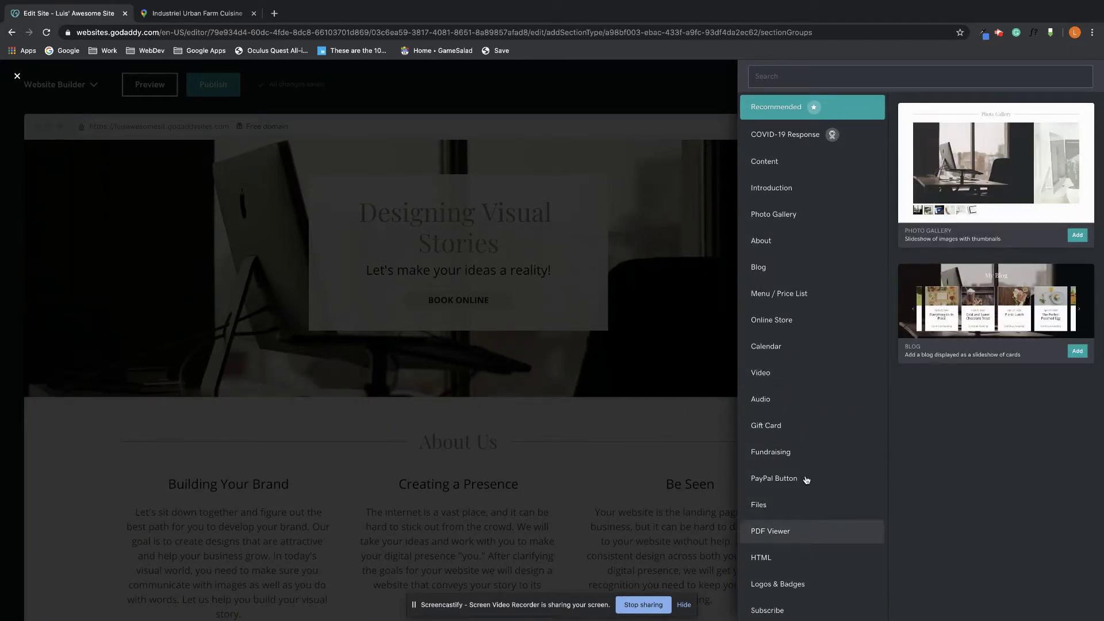
scroll(794, 320, down, 1)
scroll(793, 350, down, 1)
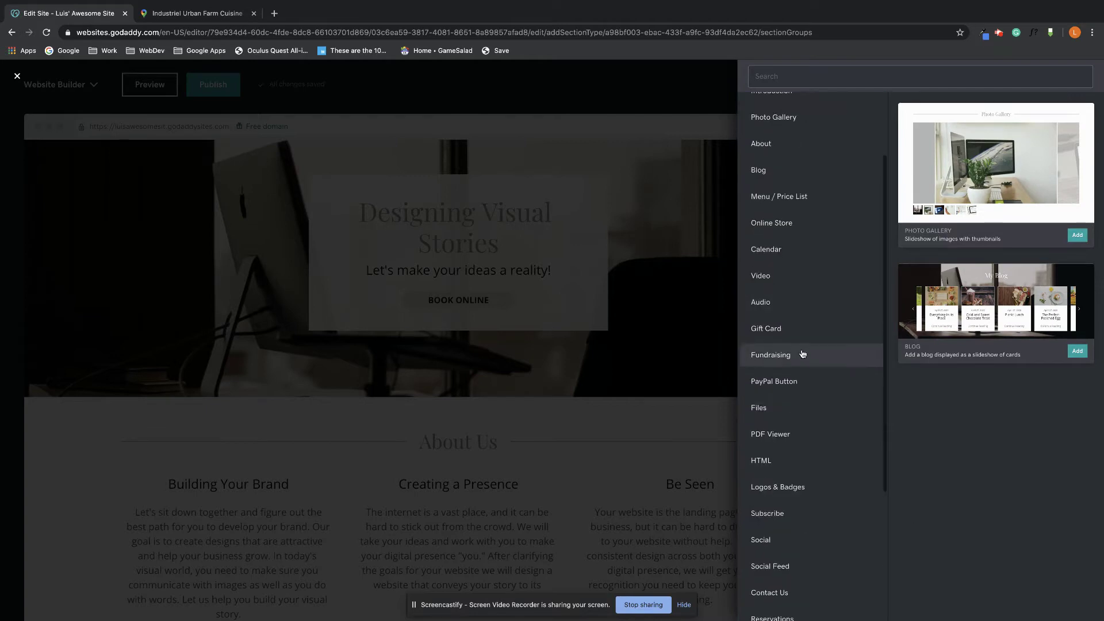
scroll(786, 353, down, 1)
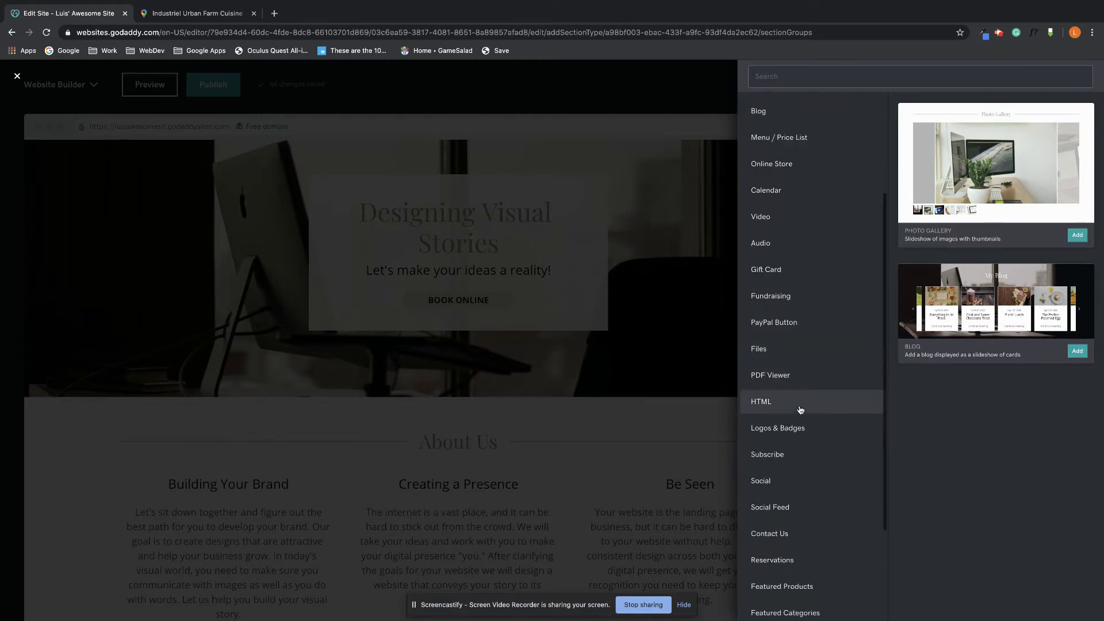
click(761, 401)
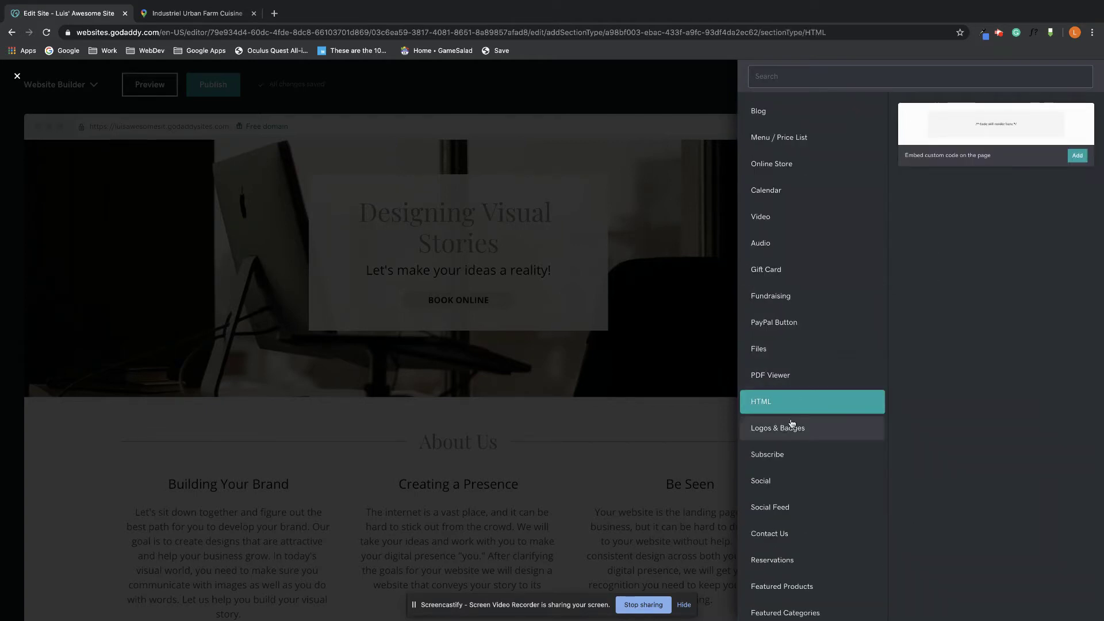
click(1077, 157)
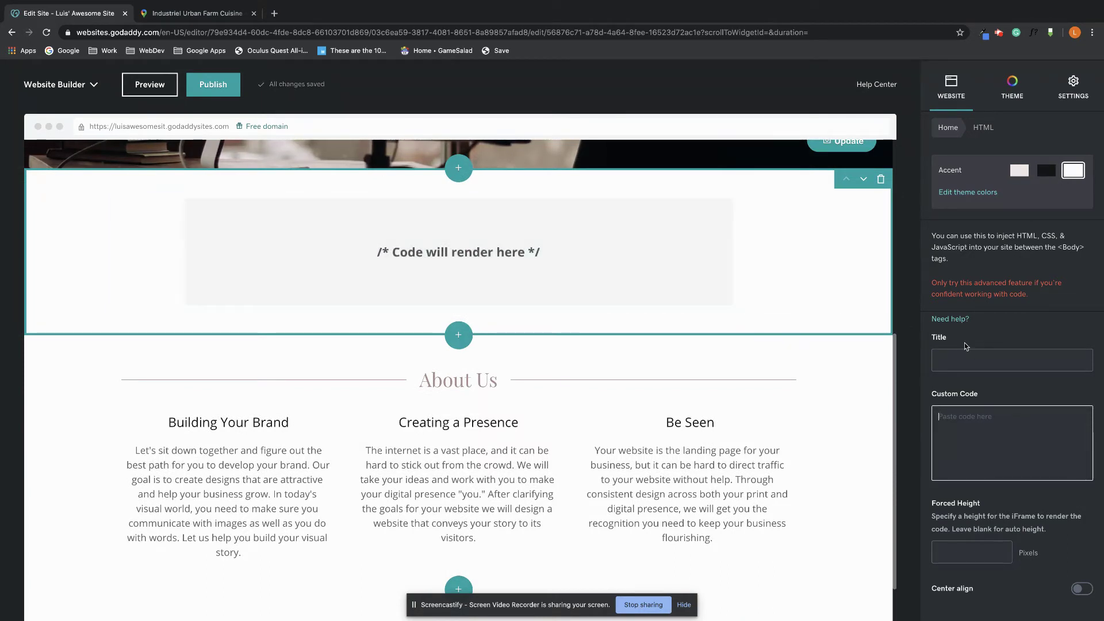
- Title the HTML section 'See Inside Our Facility', select its code field, and switch to Google Maps
click(947, 359)
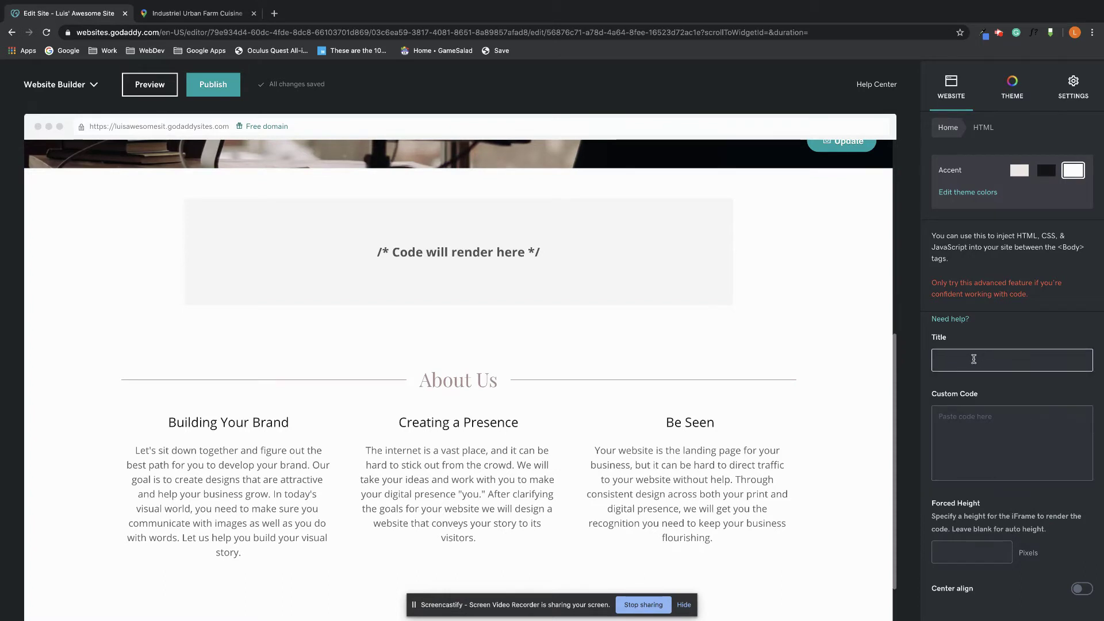
text(Se)
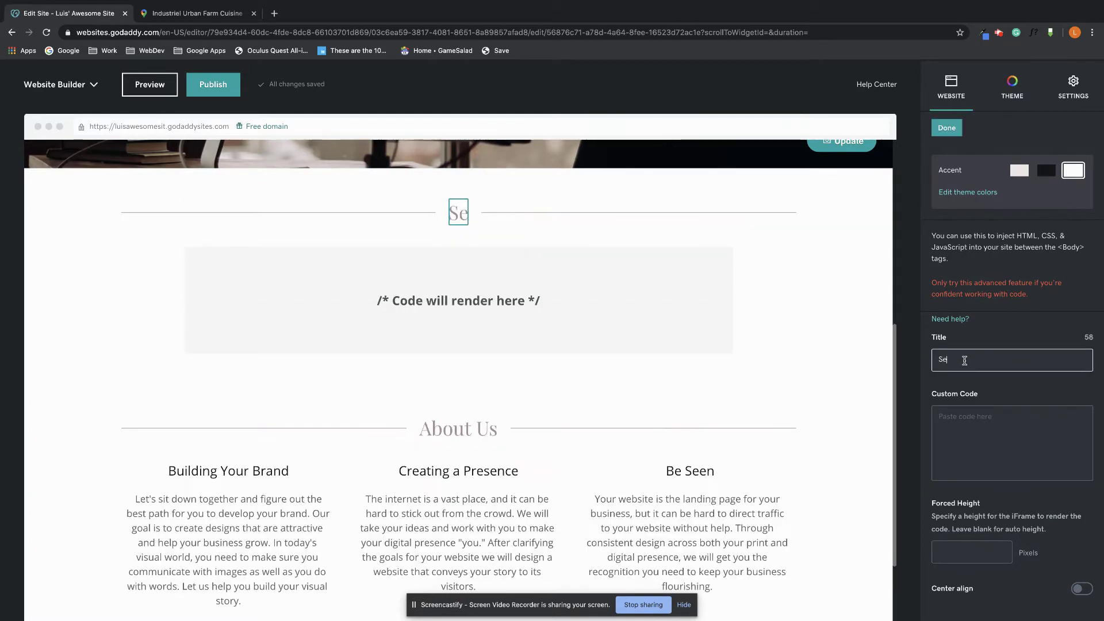
text(Ur)
text(I)
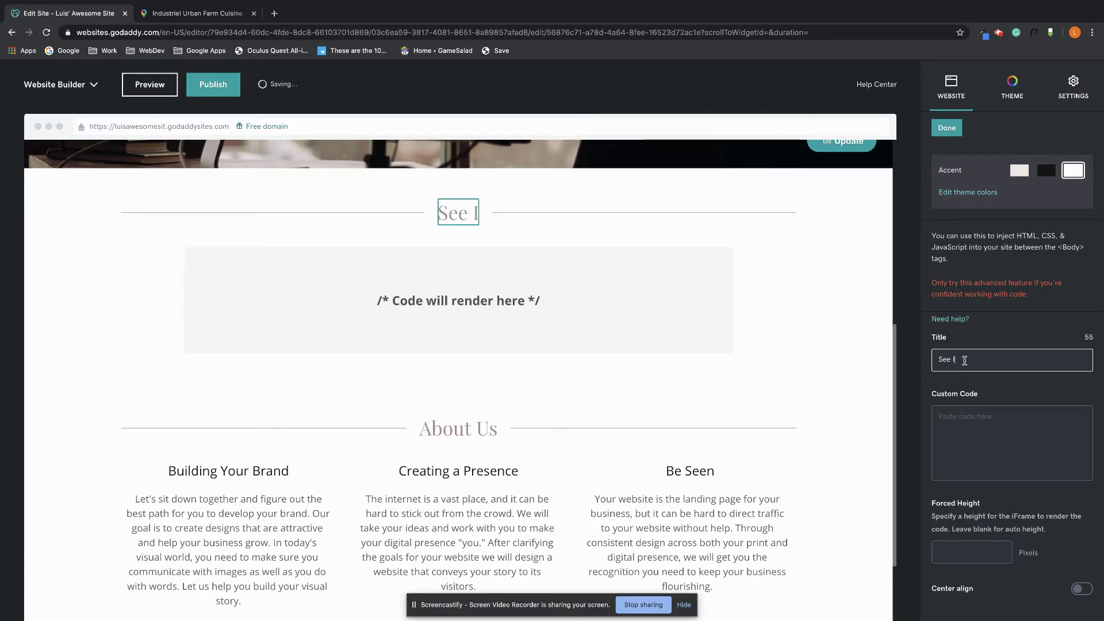
text(e OU)
key(BackSpace)
key(BackSpace)
key(BackSpace)
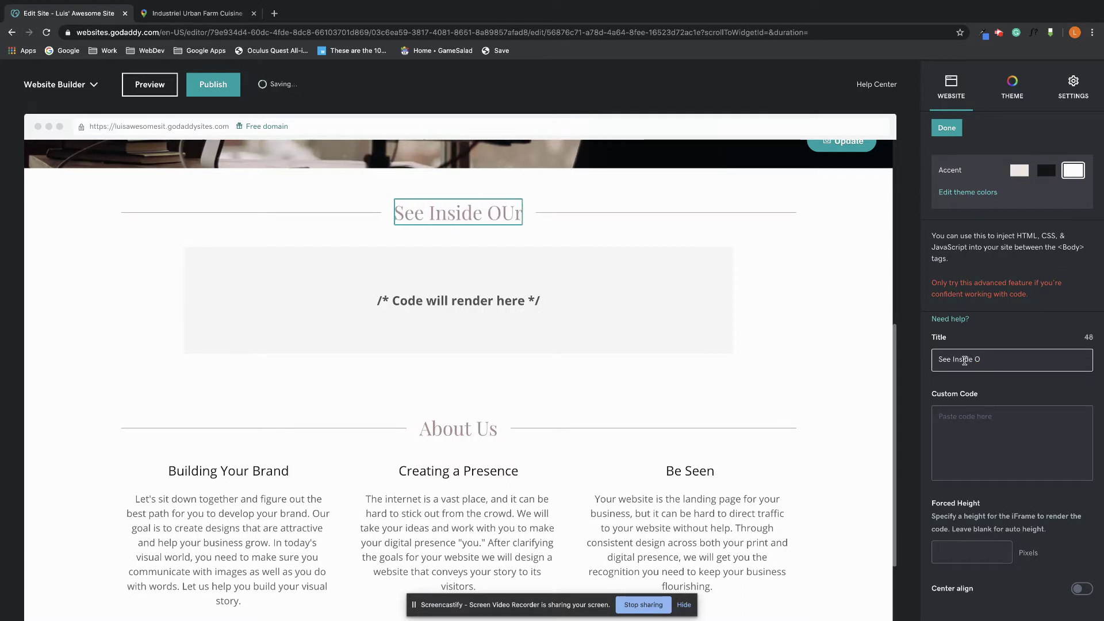
text(ur Facili)
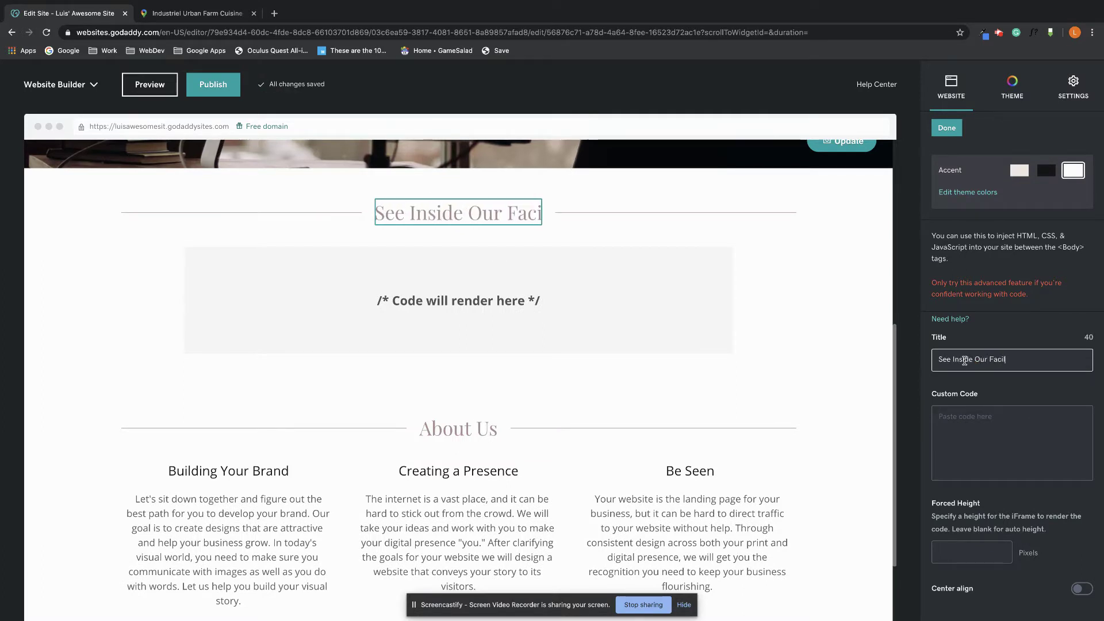
text(ty)
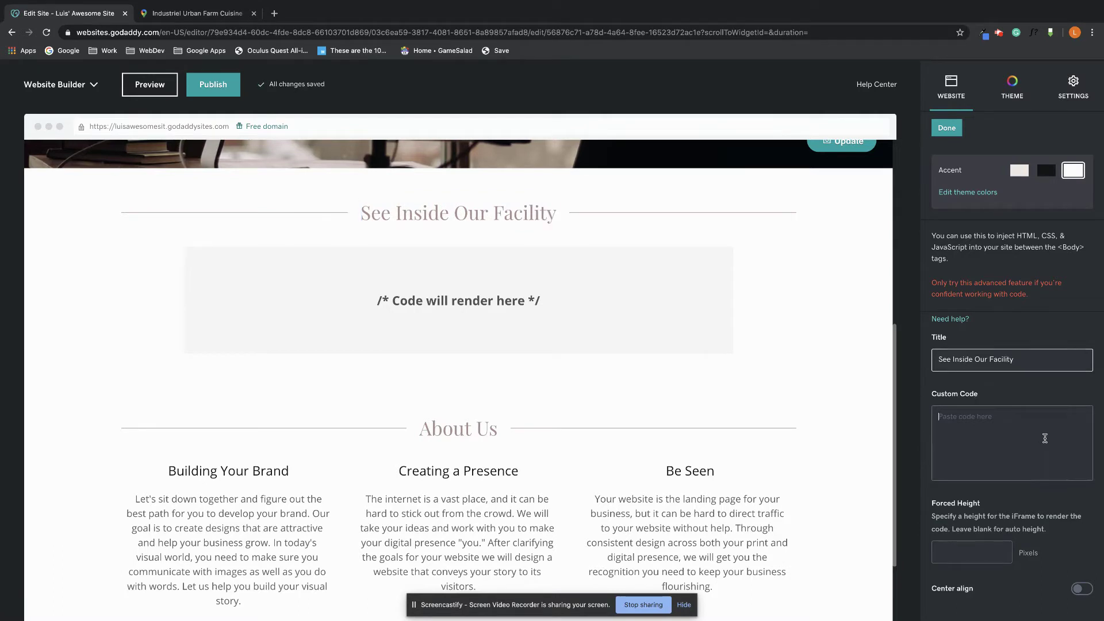
click(1039, 436)
mouse_move(458, 300)
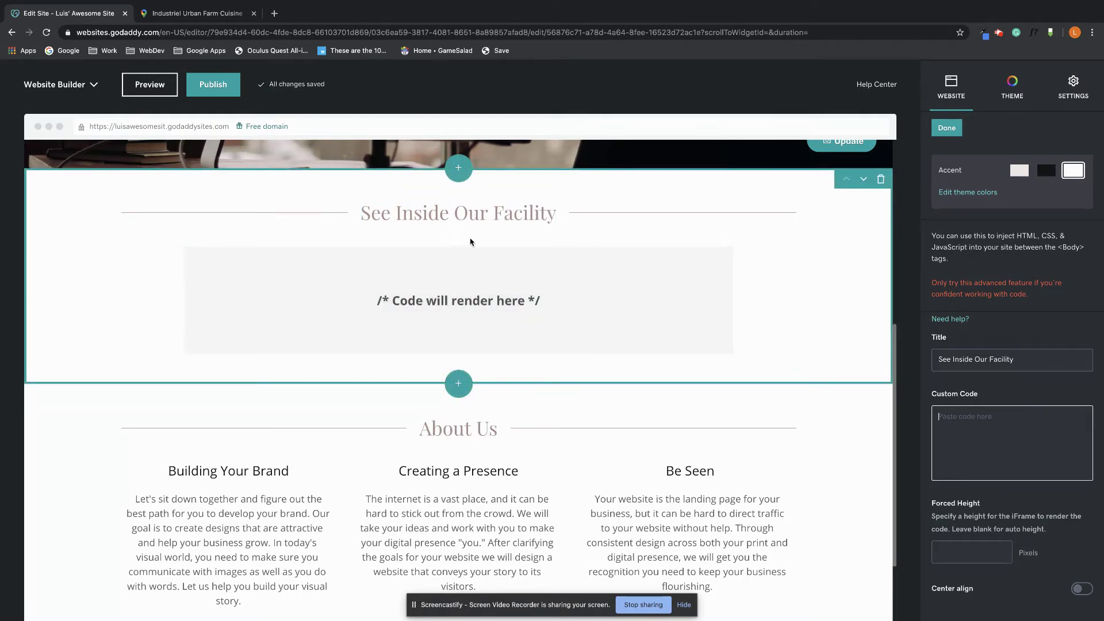
click(976, 434)
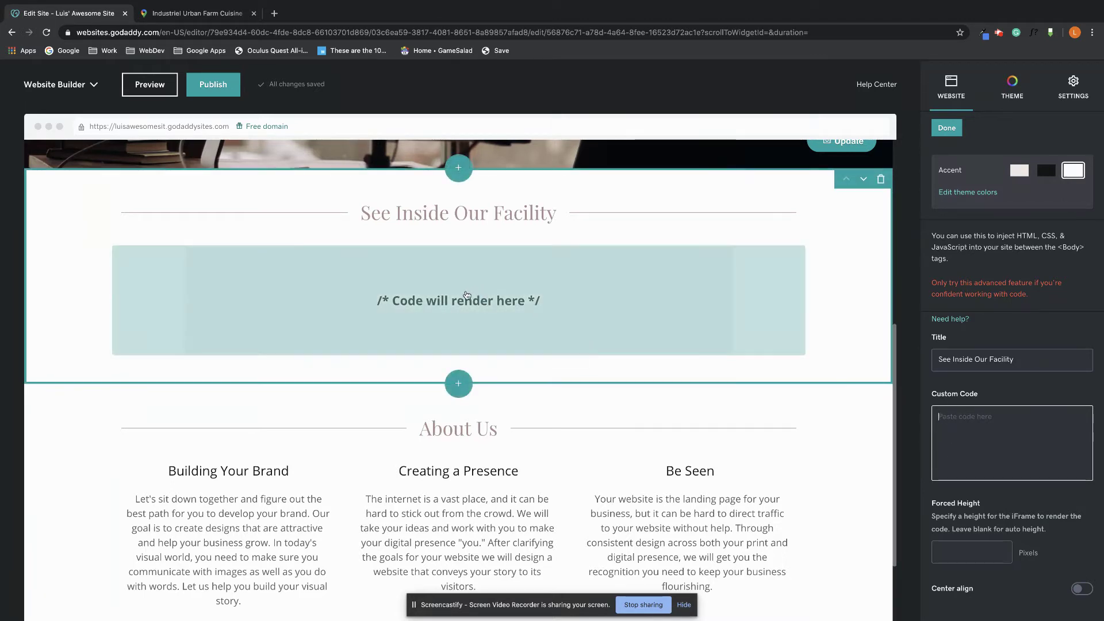
scroll(419, 342, up, 1)
key(ctrl+Tab)
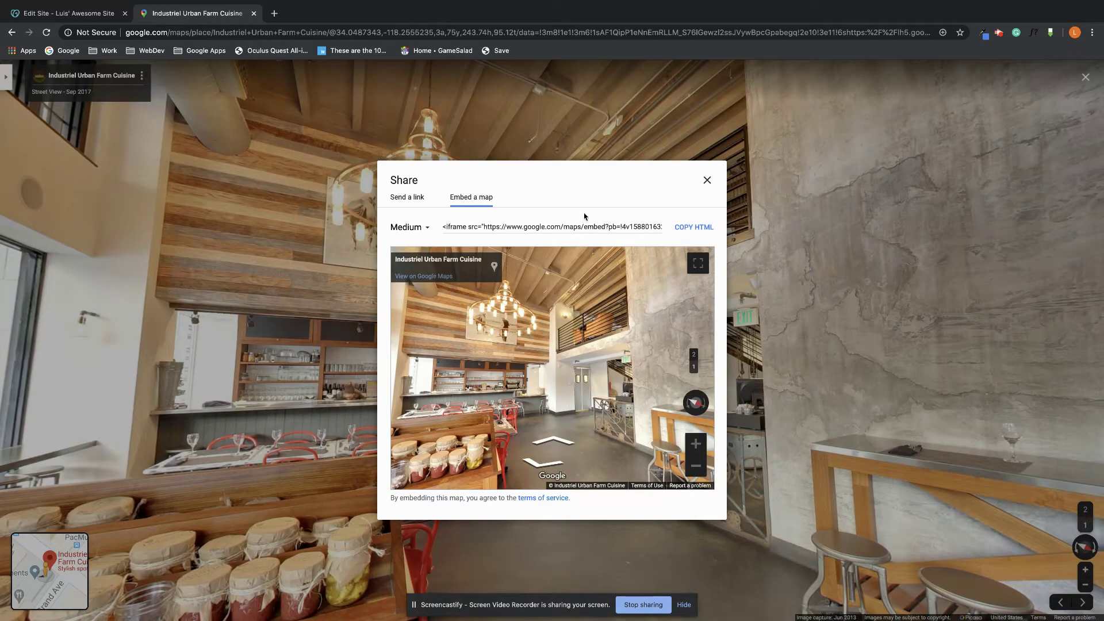
- Copy the Industriel Urban Farm Cuisine Street View iframe code from the Embed a map tab
click(681, 228)
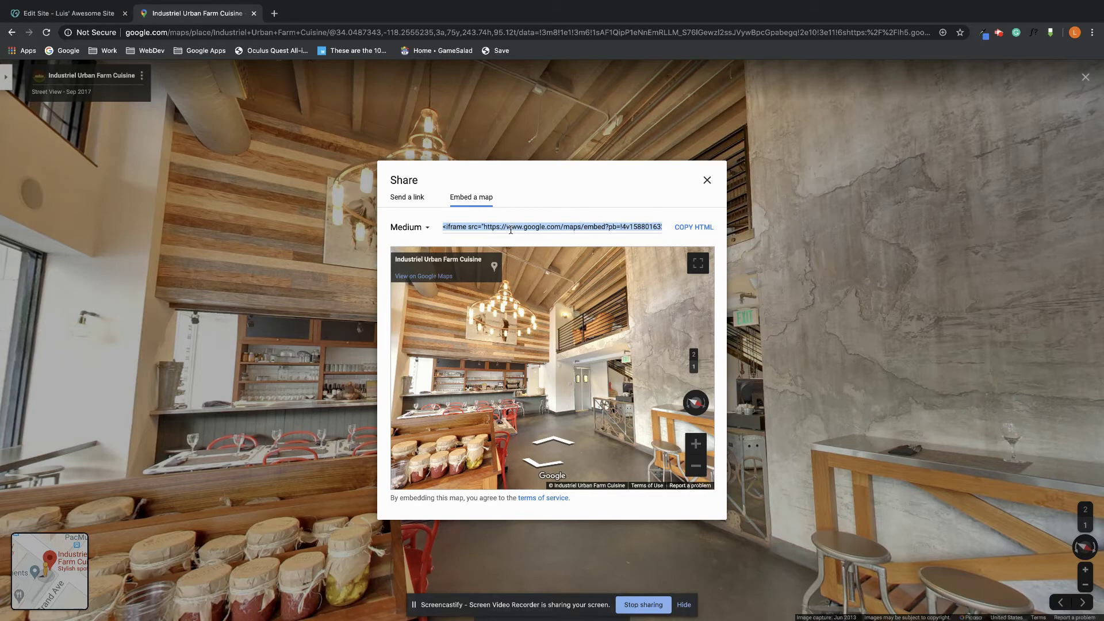
click(558, 230)
right_click(642, 227)
click(684, 250)
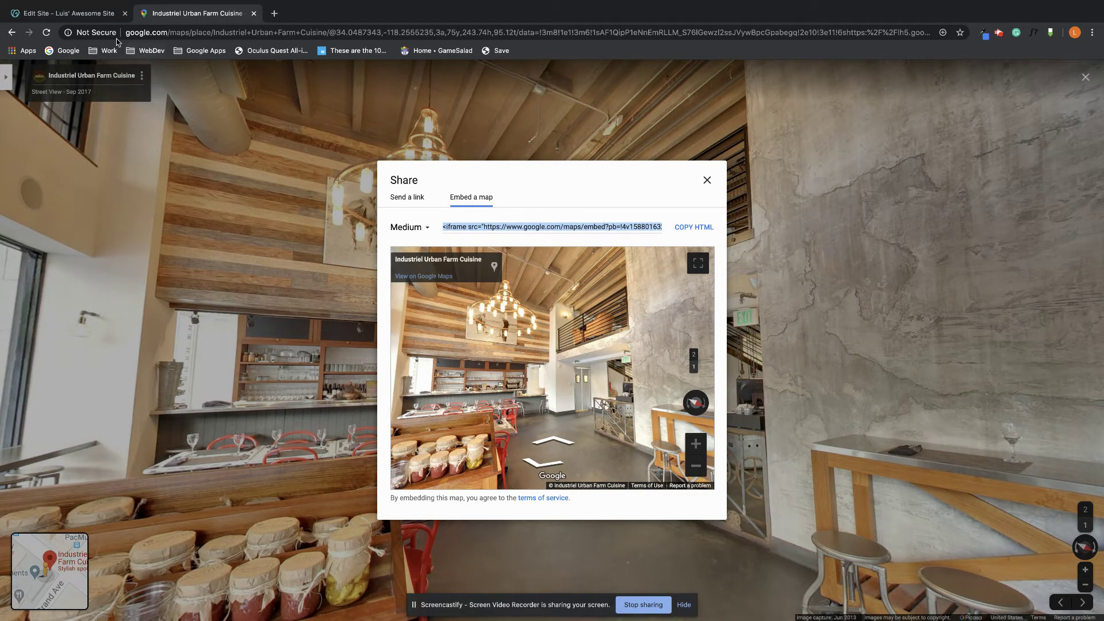
click(93, 21)
- Paste the Street View iframe into the Custom Code box and start removing its 600 width
right_click(953, 415)
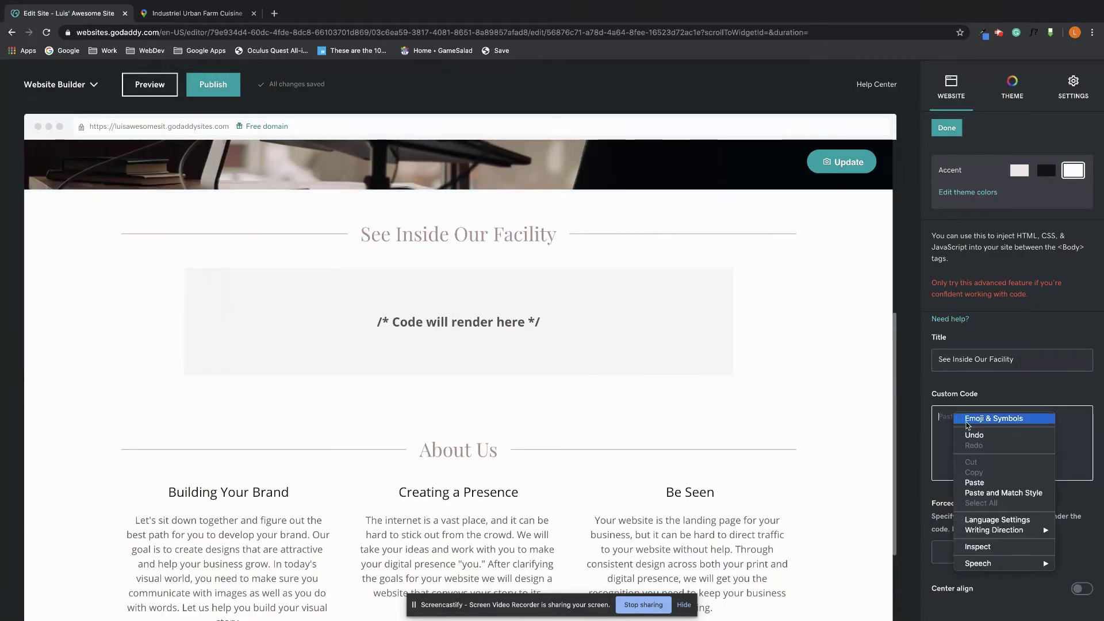
click(982, 480)
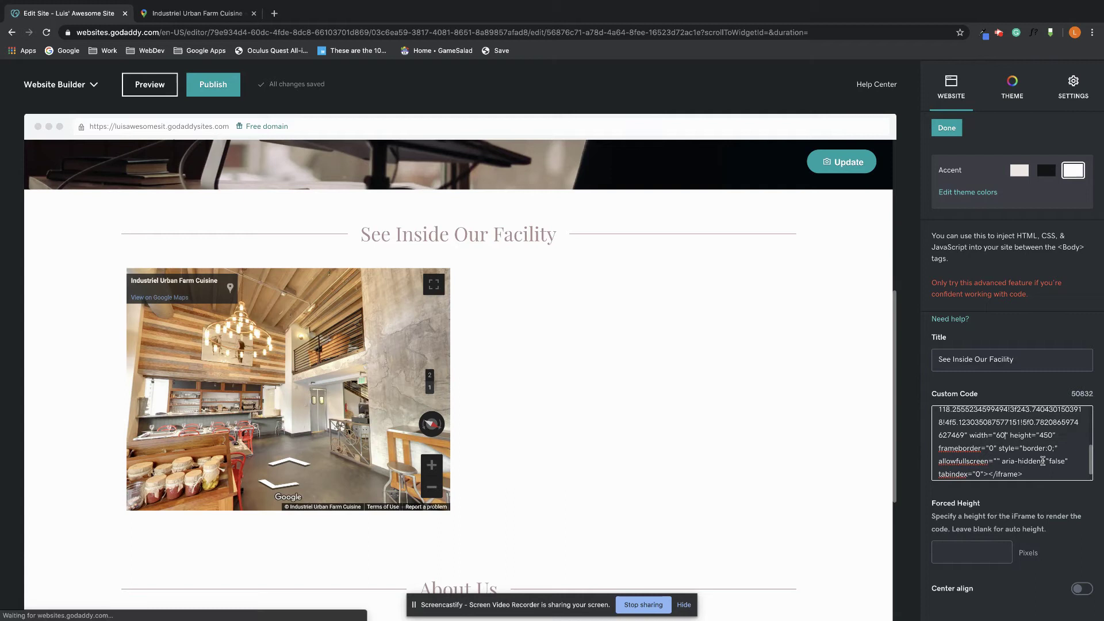
key(BackSpace)
key(BackSpace)
key(BackSpace)
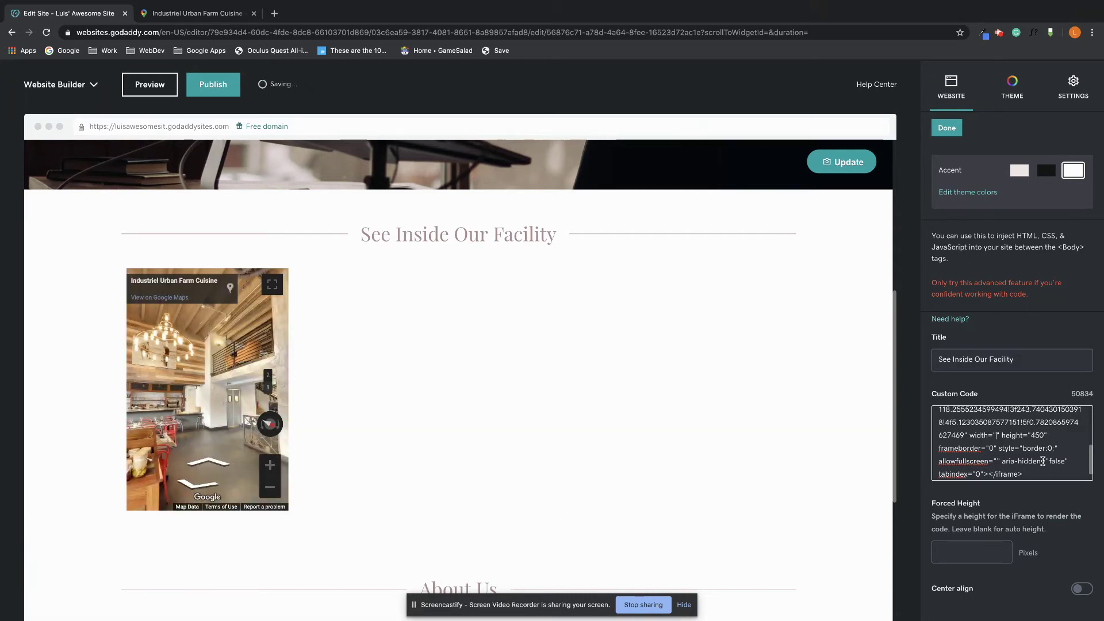
text(100%)
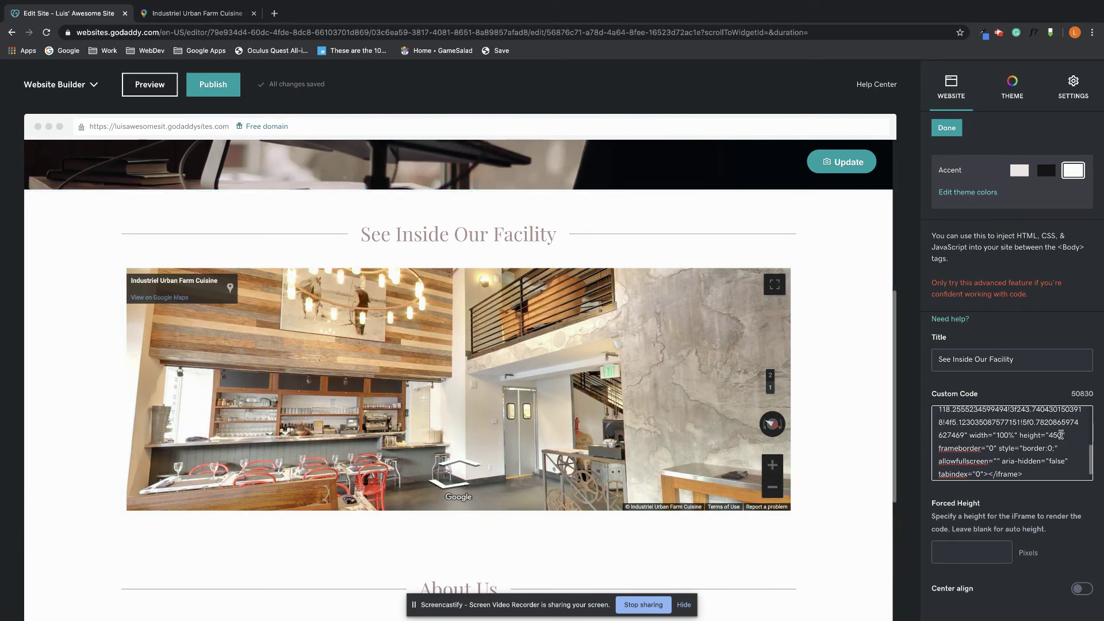
- Set the iframe to width 100% and height 600, then click Done
key(BackSpace)
key(BackSpace)
key(BackSpace)
text(600)
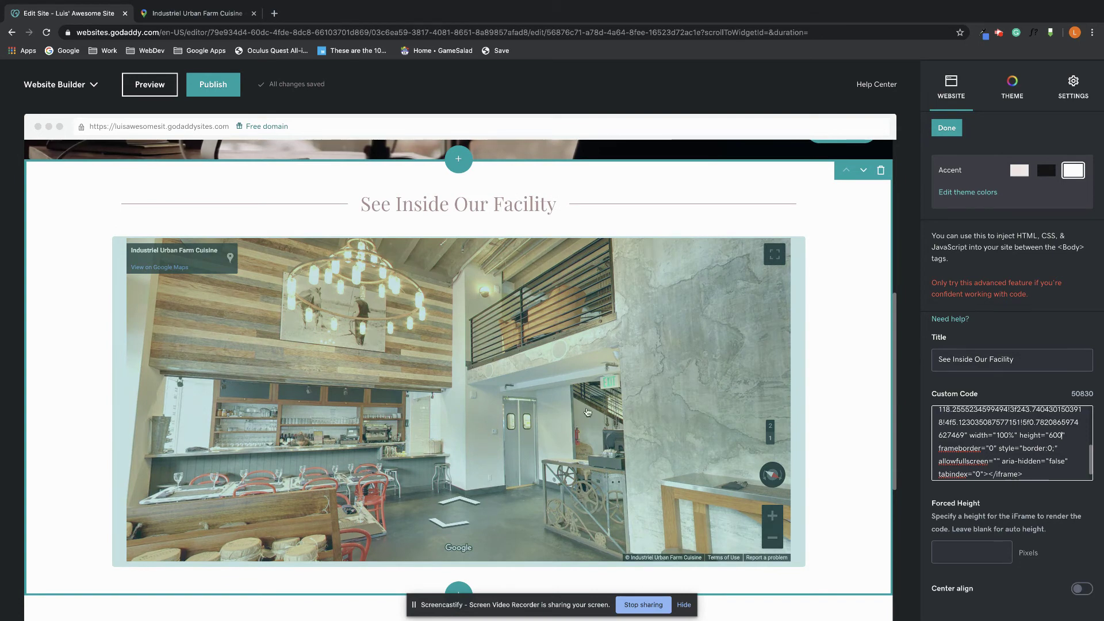
click(960, 127)
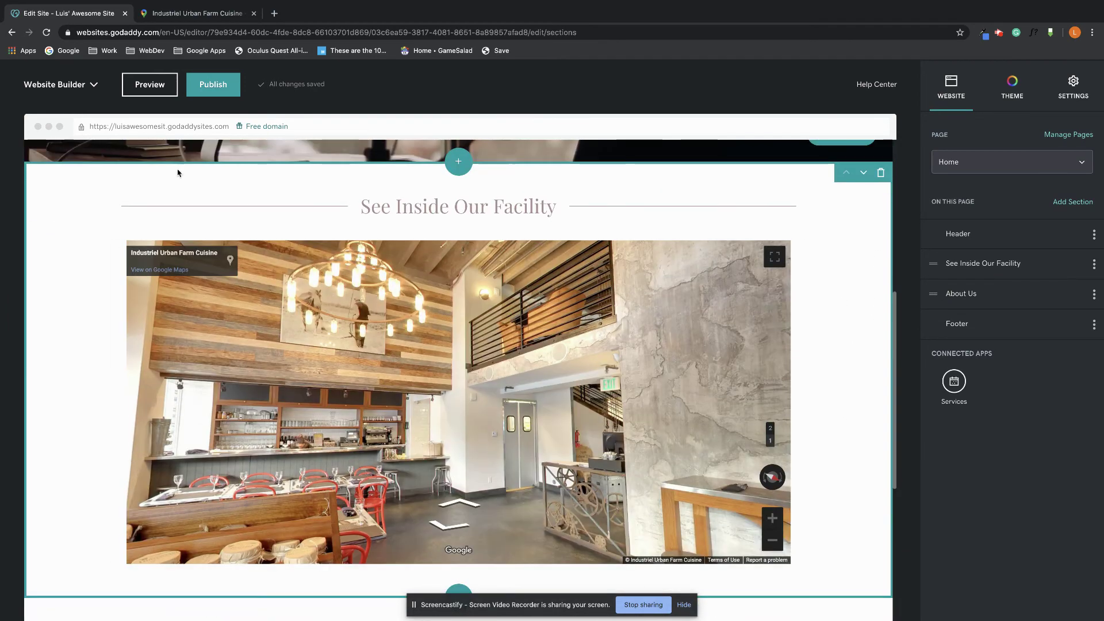
- Preview the site and pan the facility Street View tour in desktop and mobile views
click(151, 85)
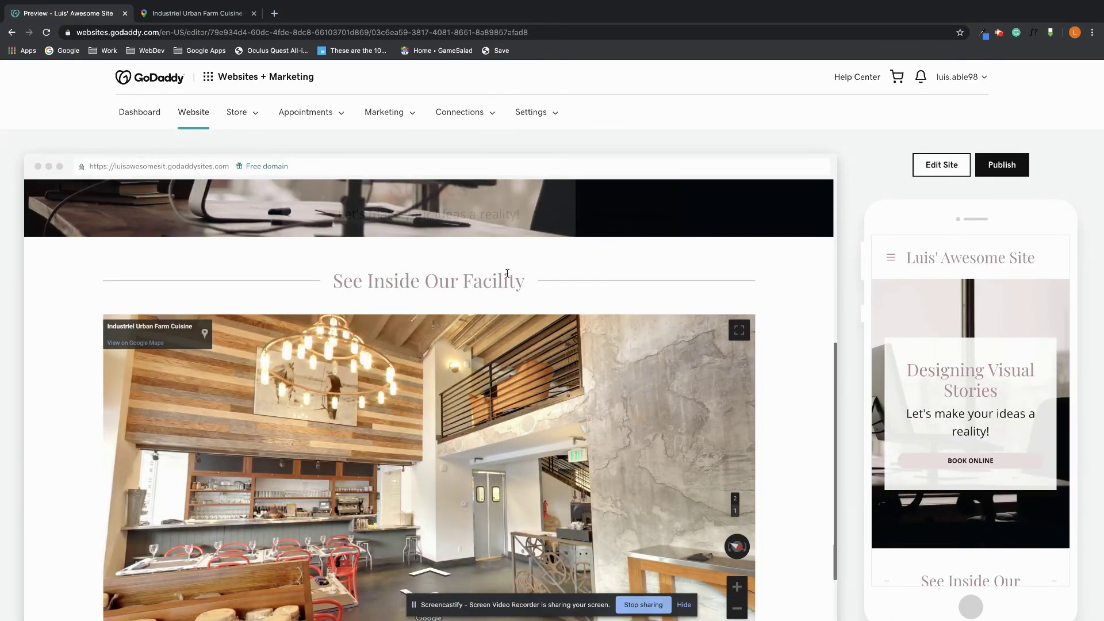
scroll(773, 319, down, 1)
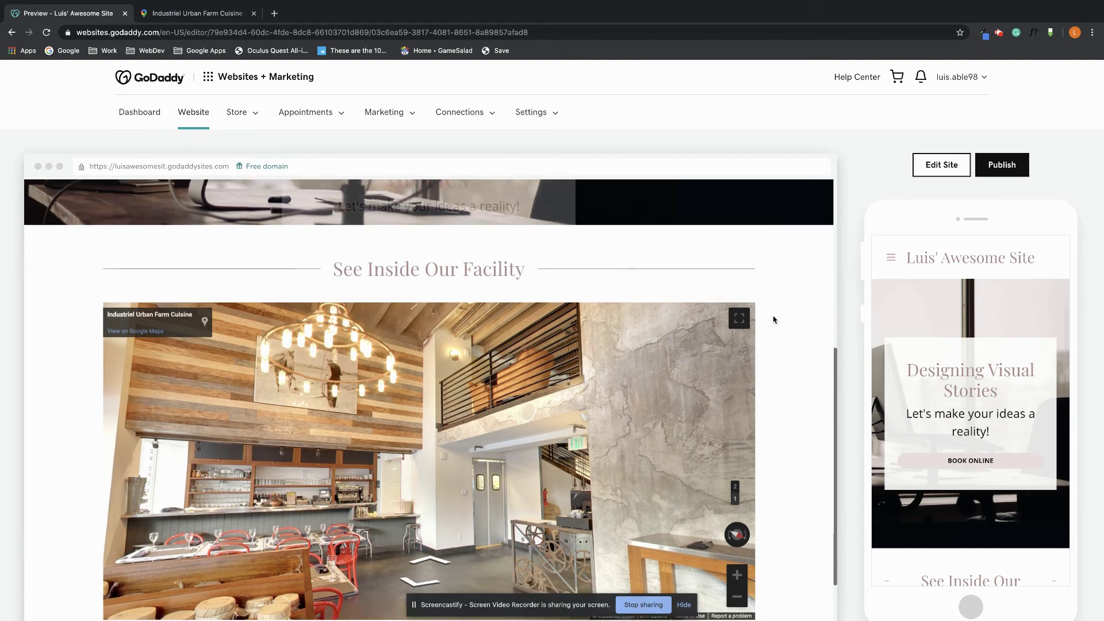
mouse_move(467, 352)
mouse_down()
mouse_move(224, 337)
mouse_move(493, 420)
mouse_up()
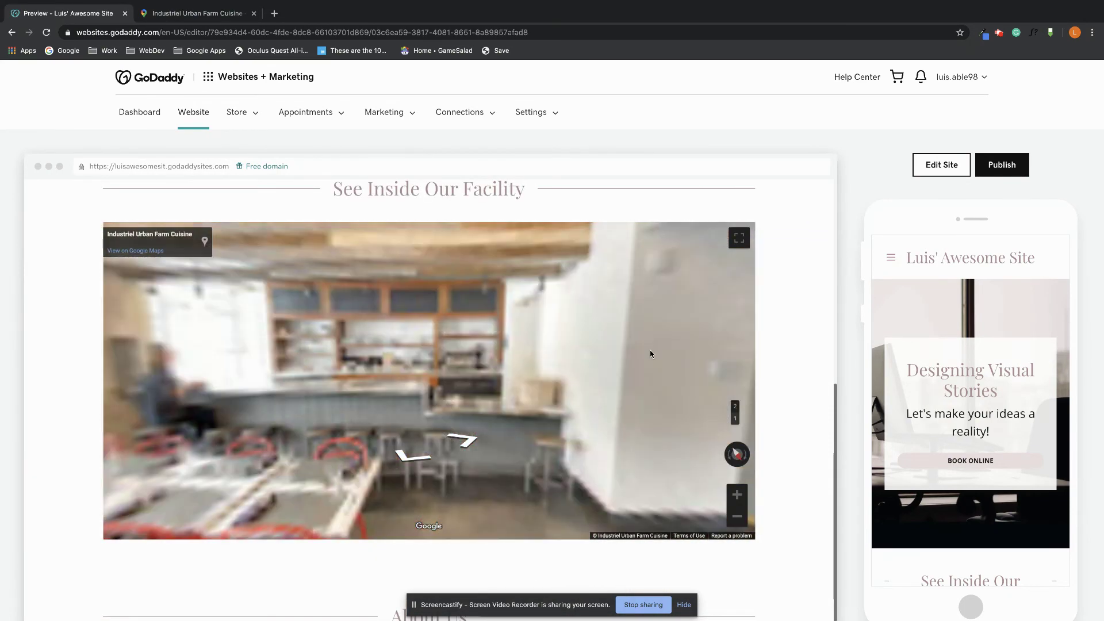
drag(650, 354, 267, 375)
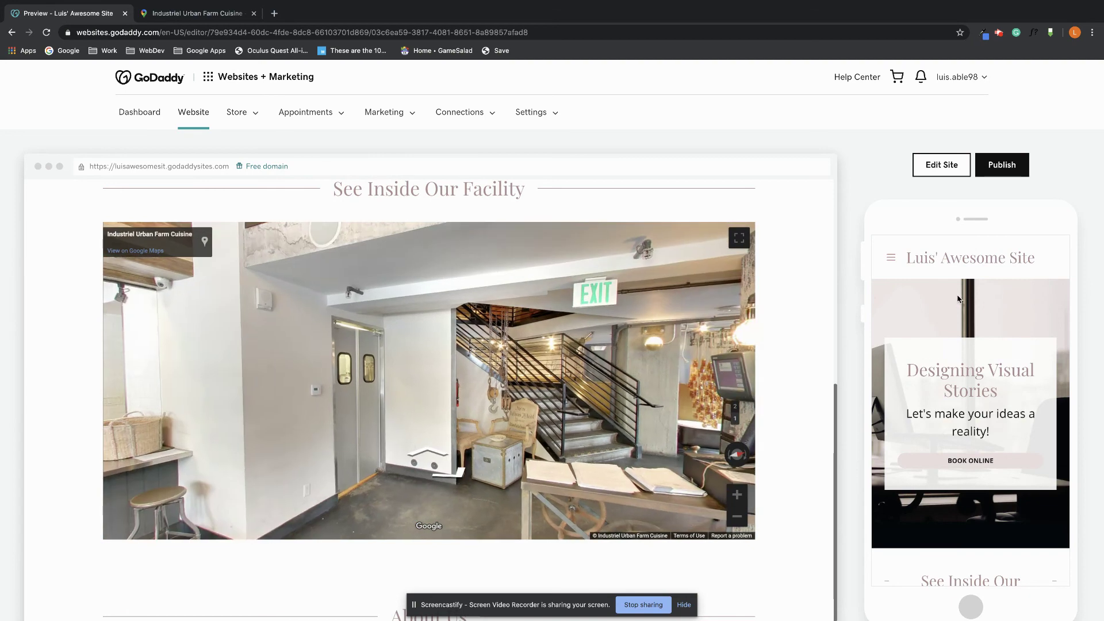
scroll(1002, 313, down, 1)
scroll(1018, 328, down, 1)
scroll(1040, 343, down, 2)
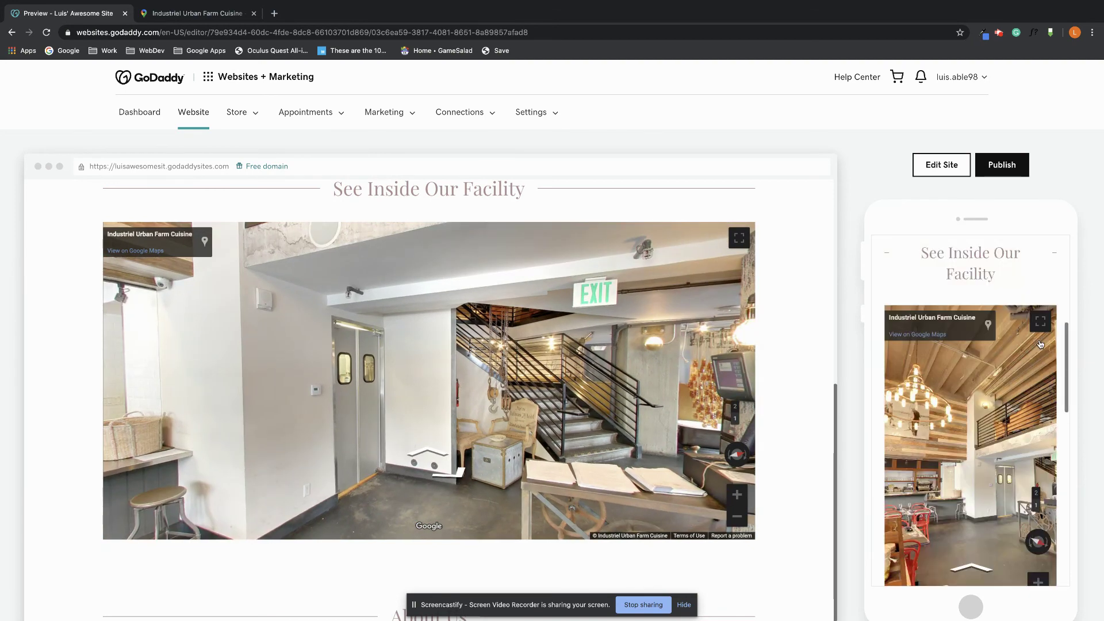
scroll(1039, 344, down, 2)
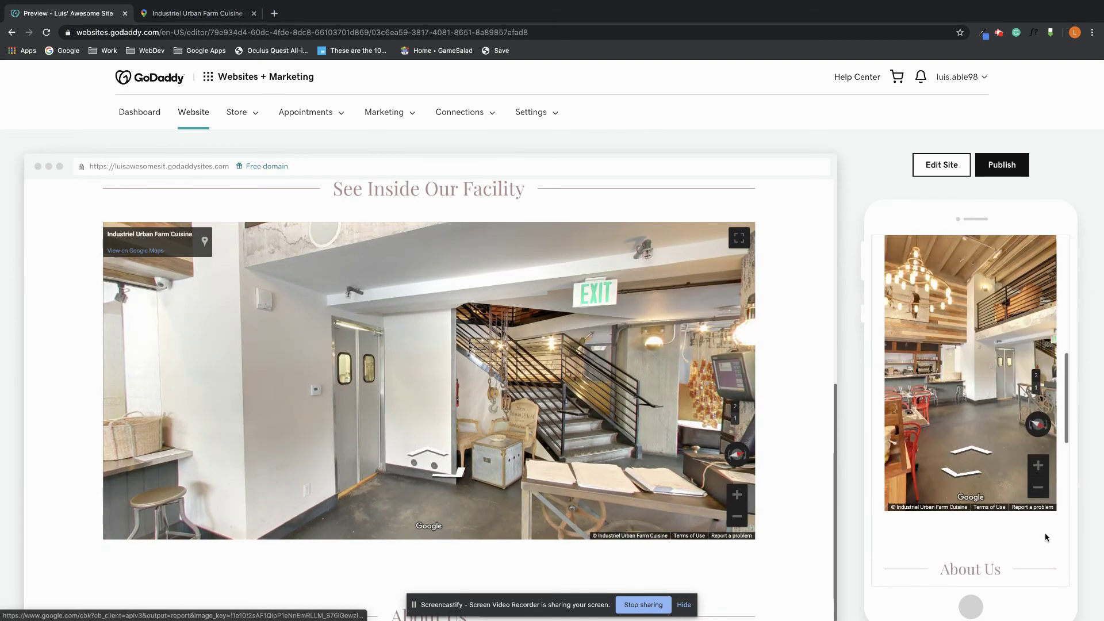
scroll(1014, 460, up, 1)
mouse_move(971, 387)
mouse_down()
mouse_move(918, 412)
mouse_move(990, 501)
mouse_up()
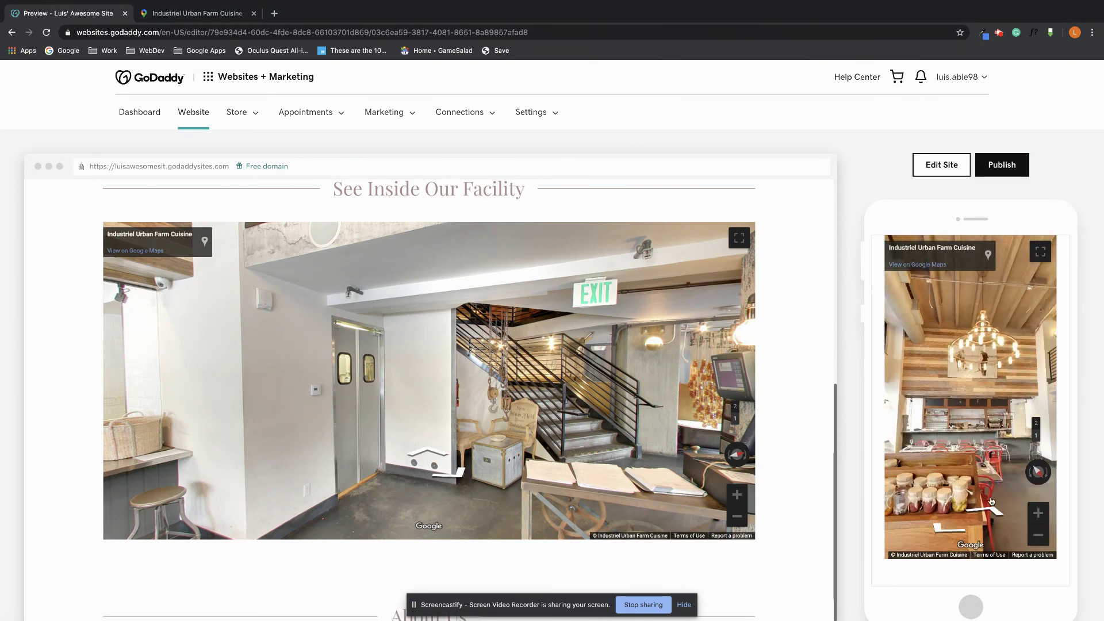
mouse_move(990, 501)
mouse_down()
mouse_move(961, 376)
mouse_move(835, 378)
mouse_up()
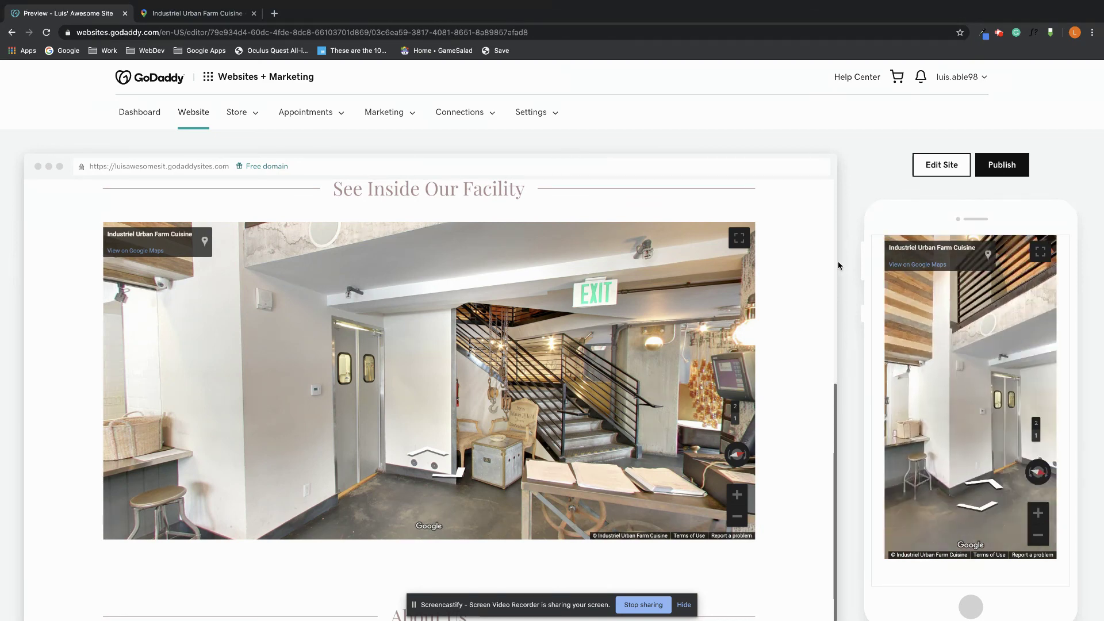